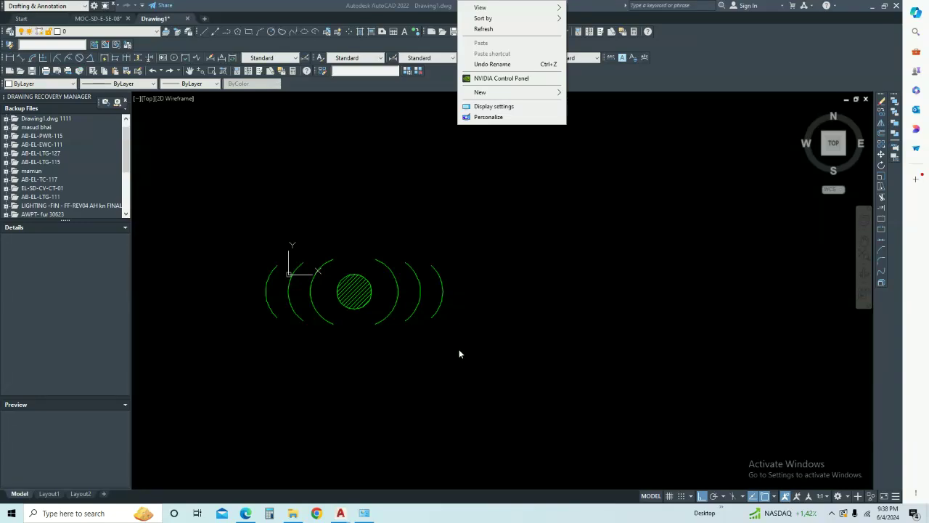
Check the hatched circle, clear the selection and zoom to frame the Wi-Fi symbol
left_click(354, 309)
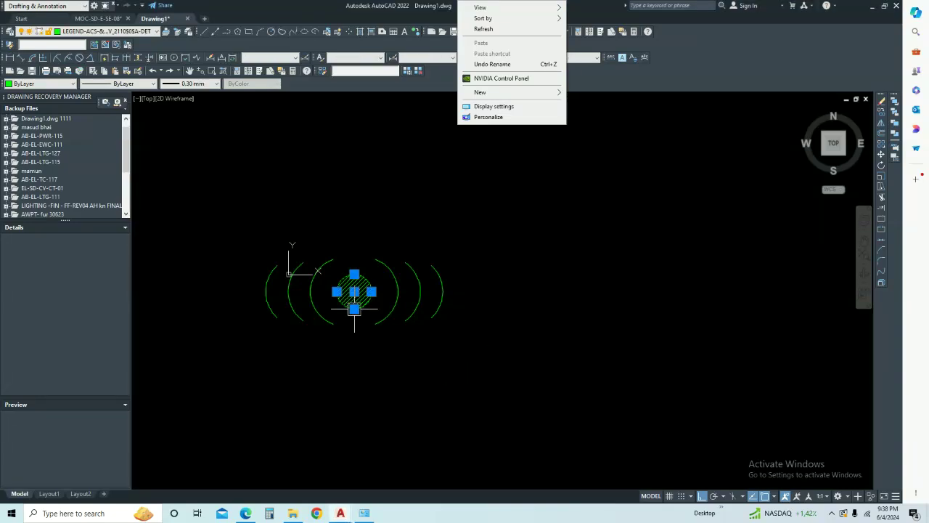
scroll(298, 292, "down", 1)
scroll(298, 292, "down", 1)
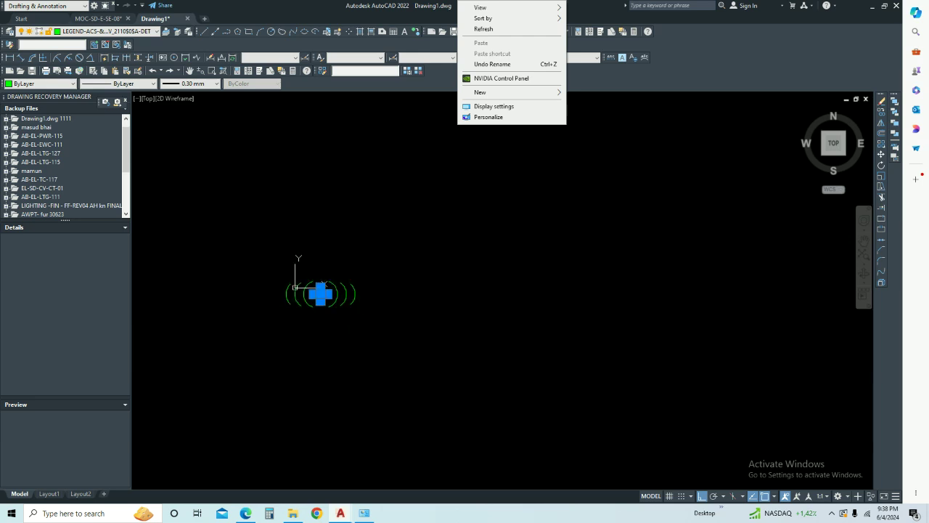
right_click(304, 298)
left_click(440, 378)
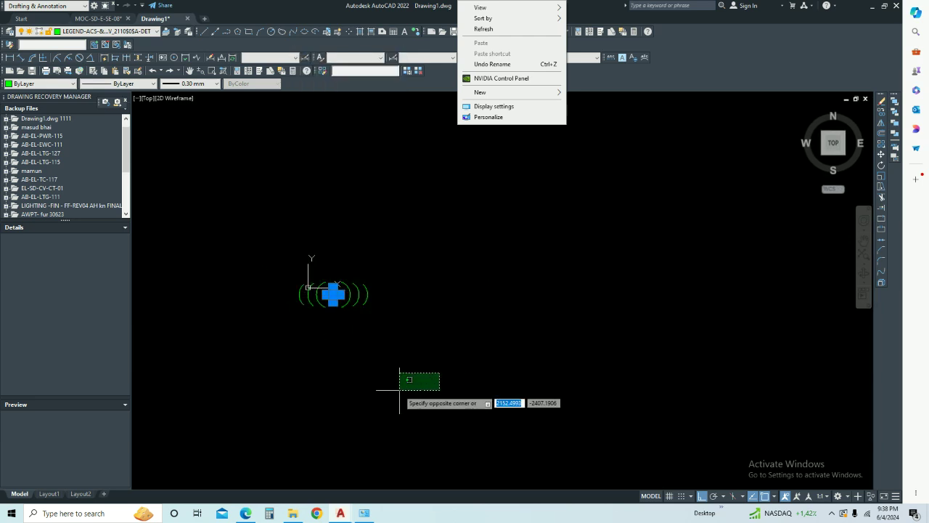
key("Escape")
right_click(277, 252)
left_click(250, 290)
left_click(203, 341)
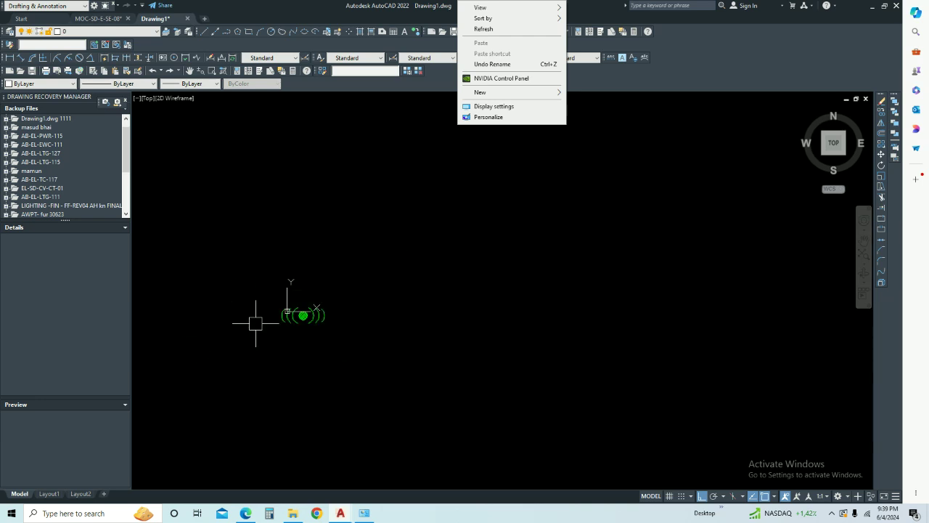
type("z")
key("Return")
key("Return")
scroll(271, 301, "up", 1)
scroll(271, 301, "up", 5)
scroll(239, 297, "down", 1)
Start the wifi block definition with its base point at the hatched circle's centre
type("b")
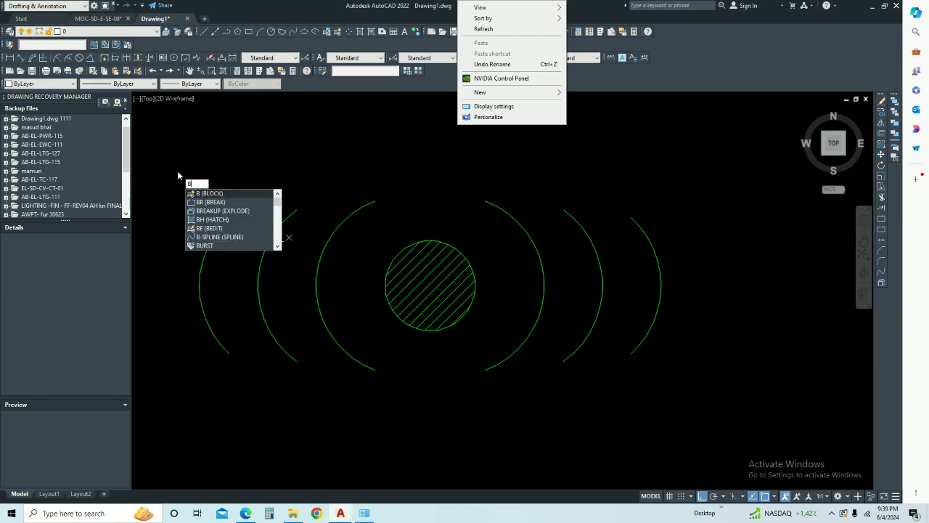
key("Return")
type("wifi")
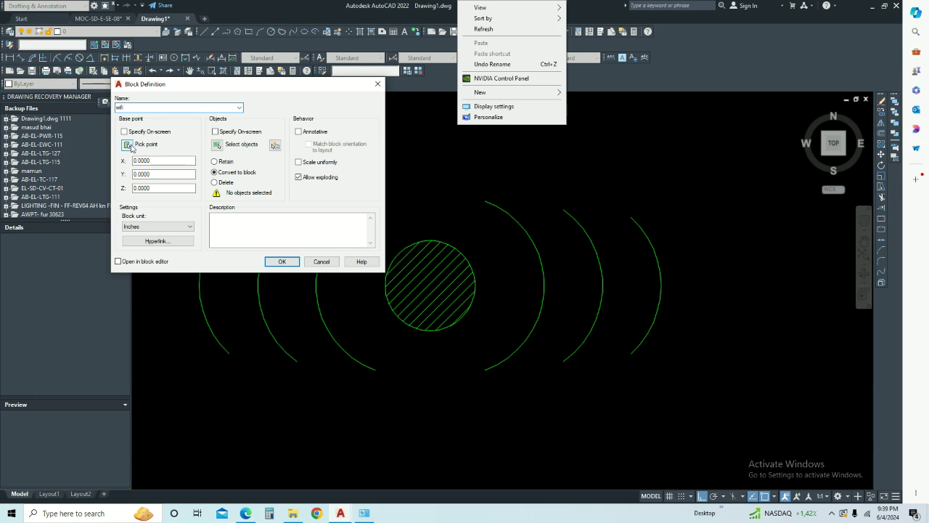
left_click(132, 146)
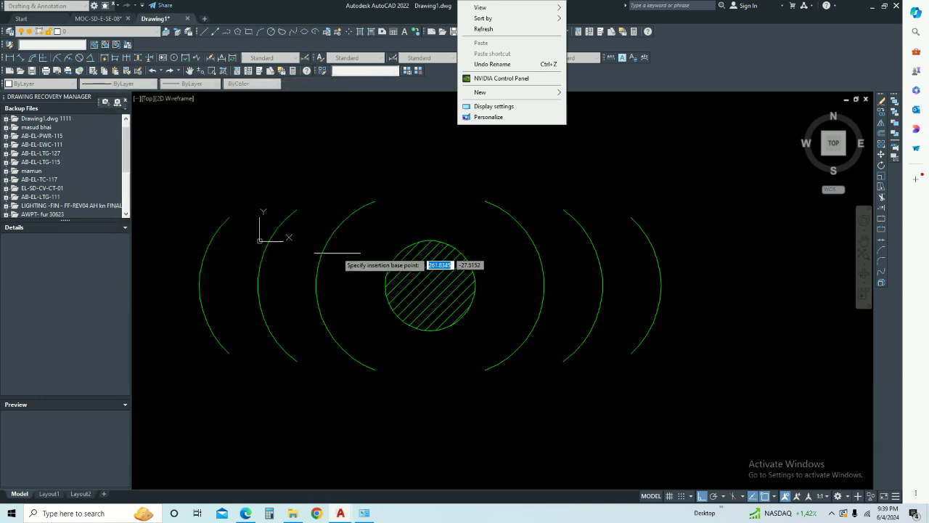
left_click(429, 285)
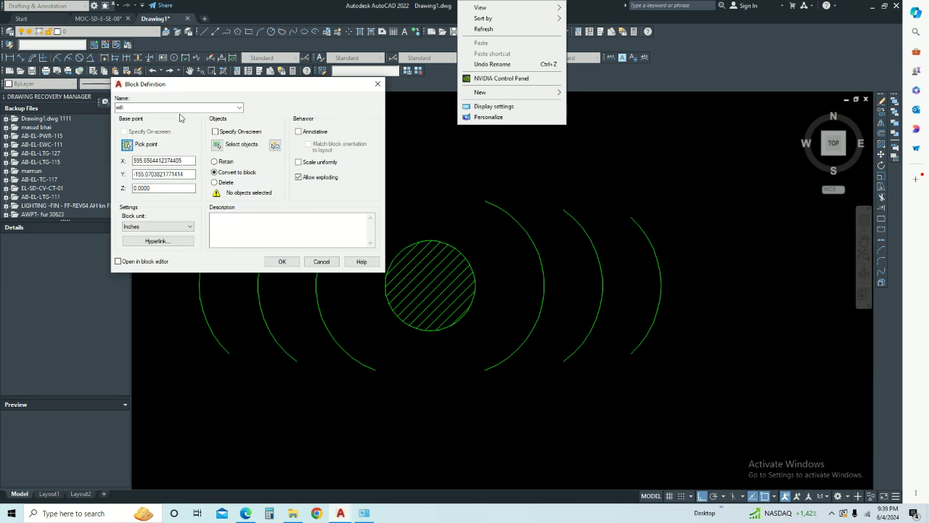
Window-select all eight arcs and the hatched circle, then confirm redefining the wifi block
left_click(217, 145)
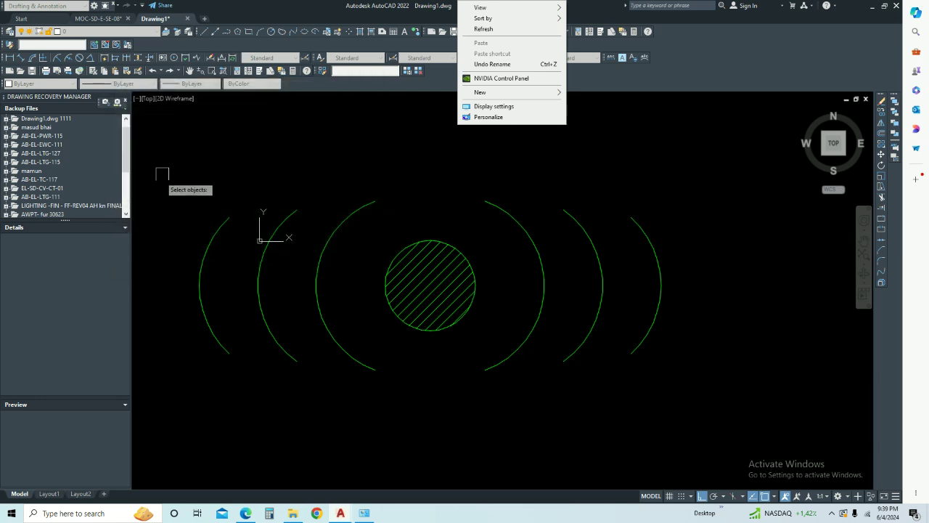
left_click(167, 153)
left_click(685, 416)
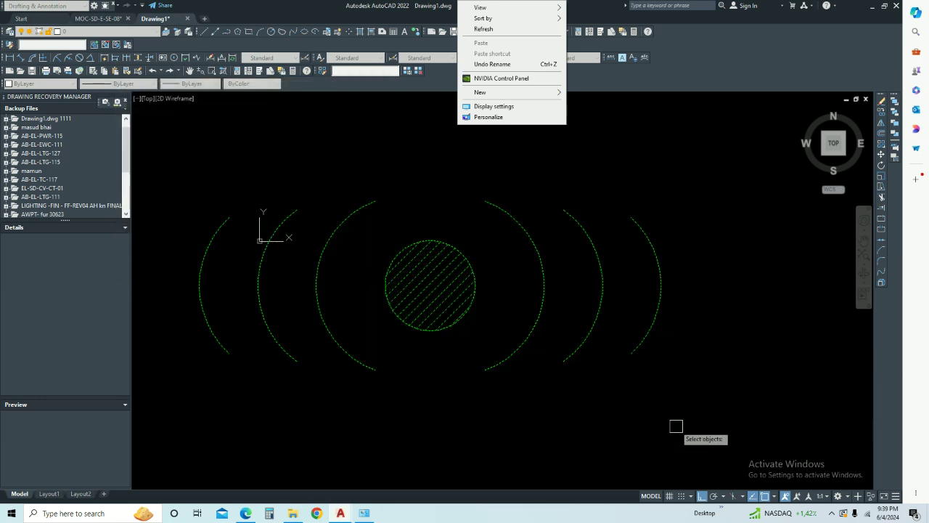
key("Return")
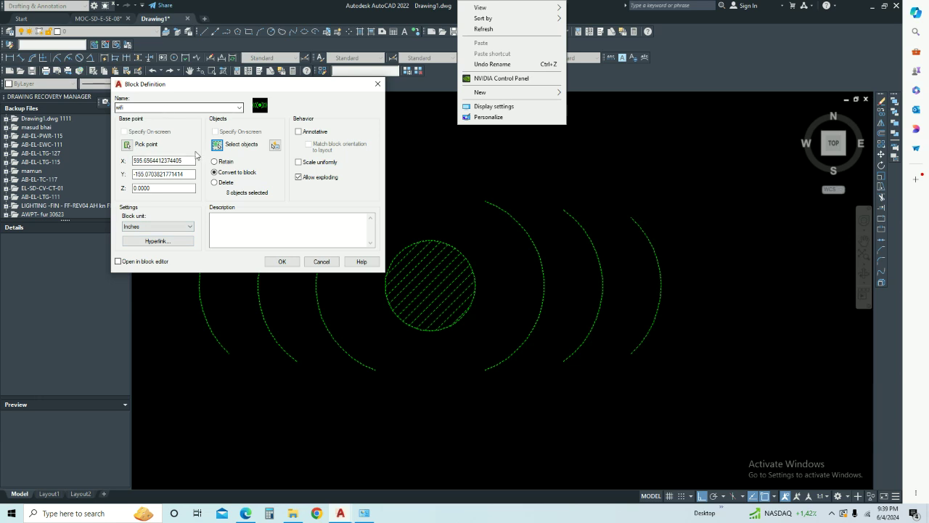
left_click(283, 261)
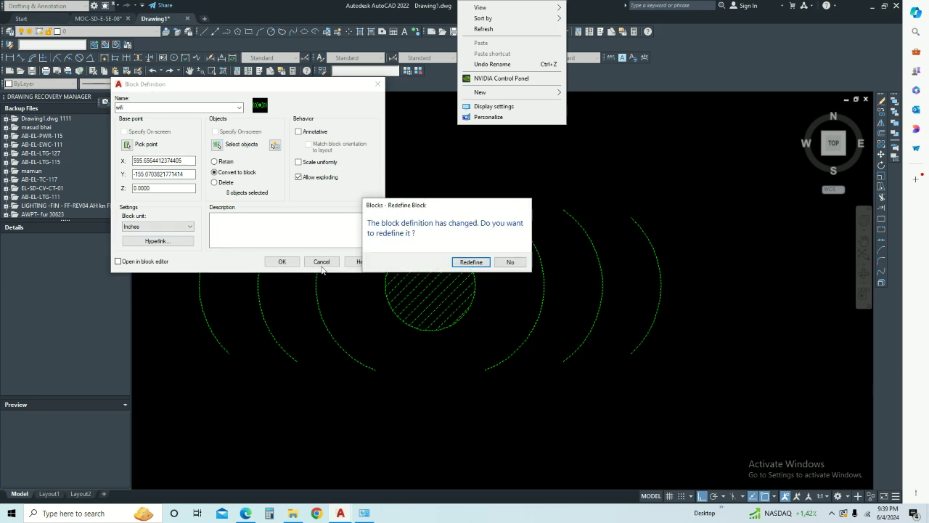
left_click(472, 262)
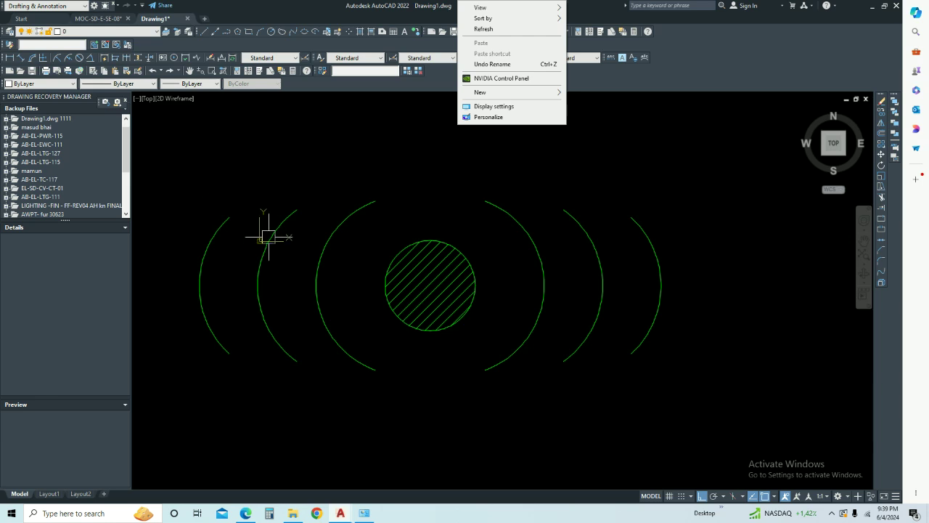
left_click(258, 284)
scroll(245, 291, "up", 1)
scroll(239, 275, "up", 1)
scroll(223, 277, "up", 3)
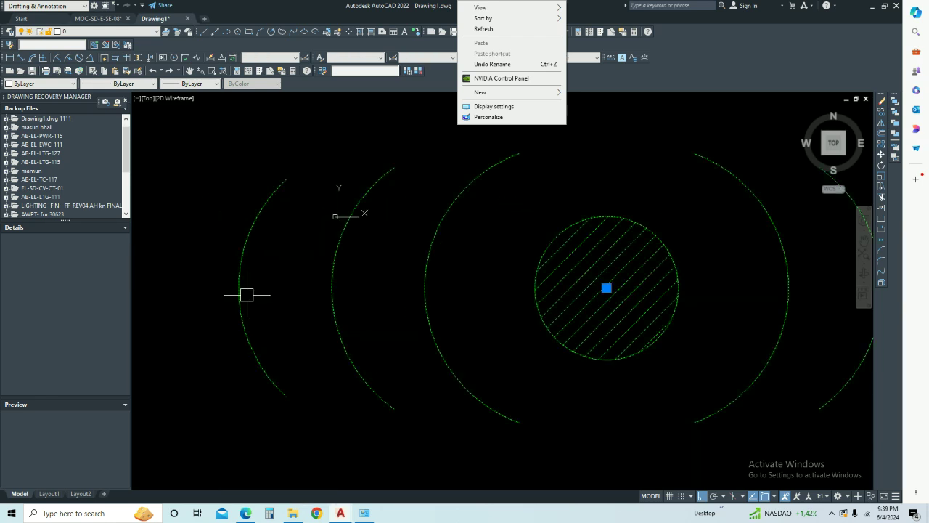
scroll(211, 292, "up", 2)
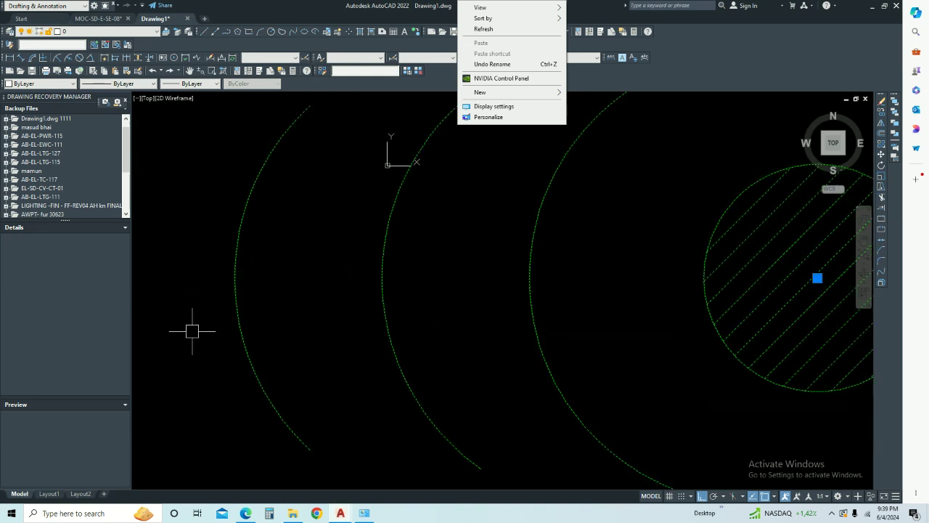
scroll(199, 359, "down", 2)
middle_click_drag(382, 339, 342, 333)
scroll(327, 305, "up", 2)
scroll(425, 390, "down", 6)
scroll(425, 392, "up", 2)
scroll(435, 363, "up", 2)
scroll(435, 363, "up", 3)
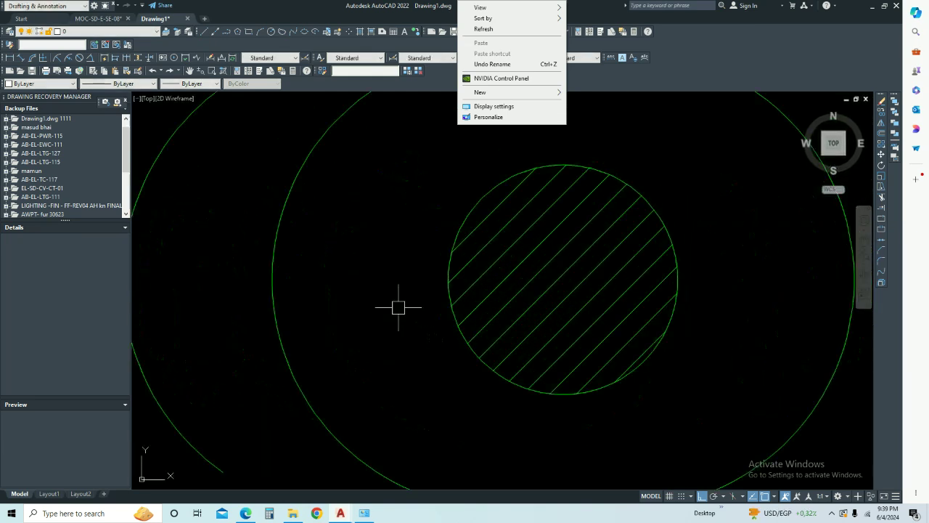
scroll(405, 353, "up", 3)
scroll(405, 341, "up", 2)
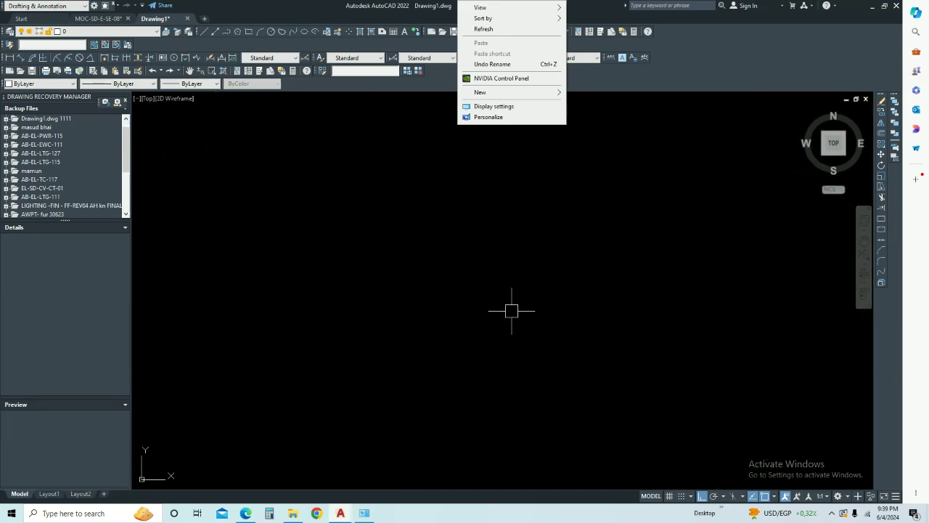
scroll(518, 300, "down", 3)
scroll(504, 315, "down", 1)
scroll(490, 338, "down", 2)
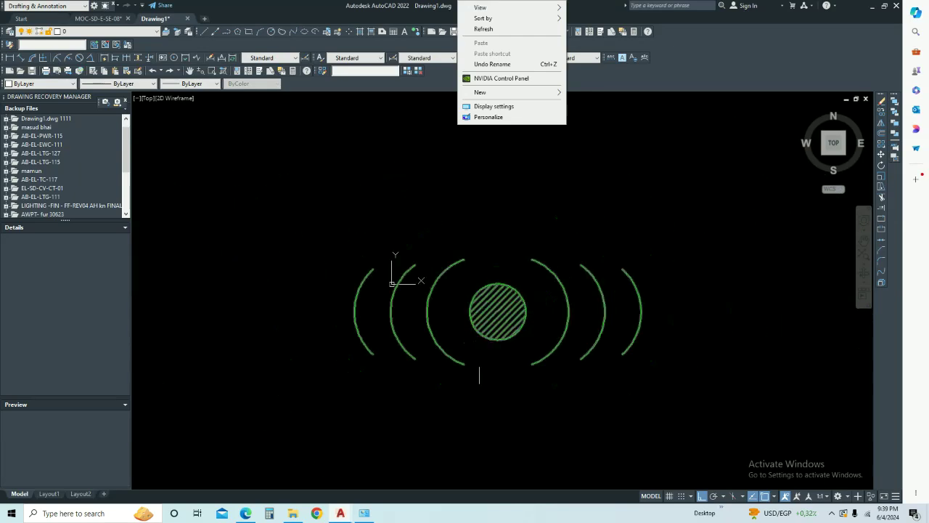
scroll(474, 366, "down", 2)
scroll(509, 377, "down", 2)
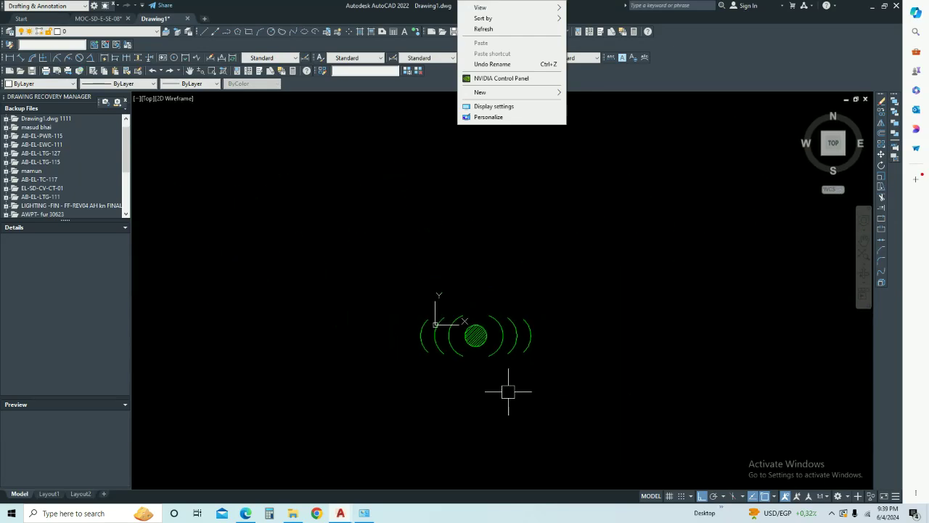
type("Att")
scroll(508, 392, "up", 3)
scroll(508, 392, "up", 3)
scroll(508, 392, "down", 2)
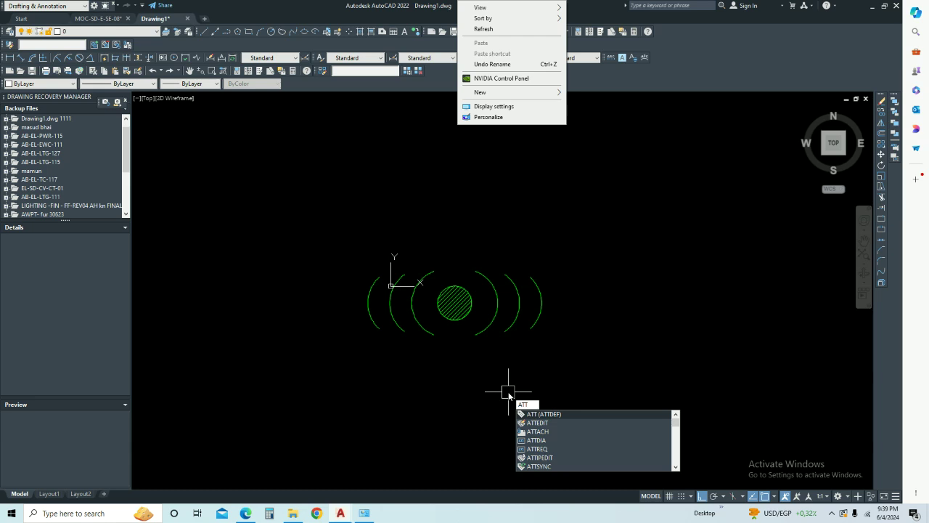
Define a WIFI-tagged attribute with Lock position off, placed just above the Wi-Fi symbol
type("b")
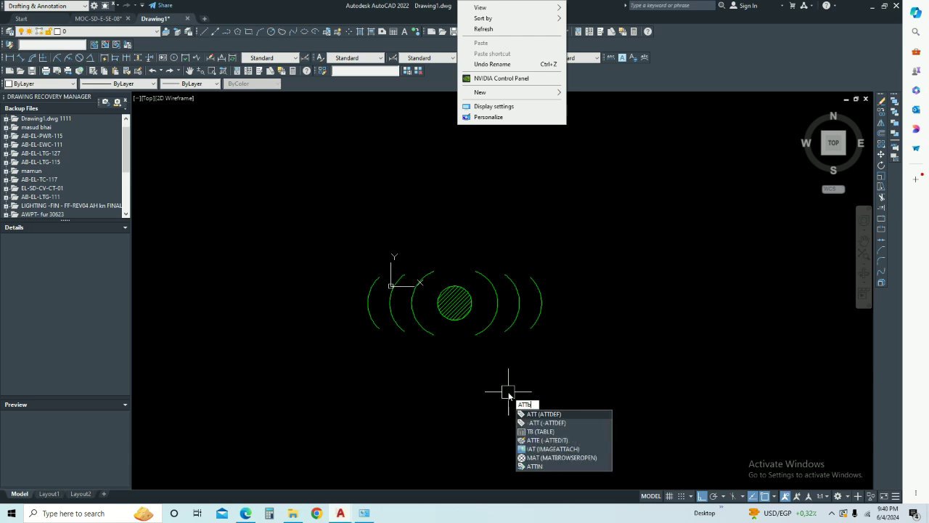
key("Return")
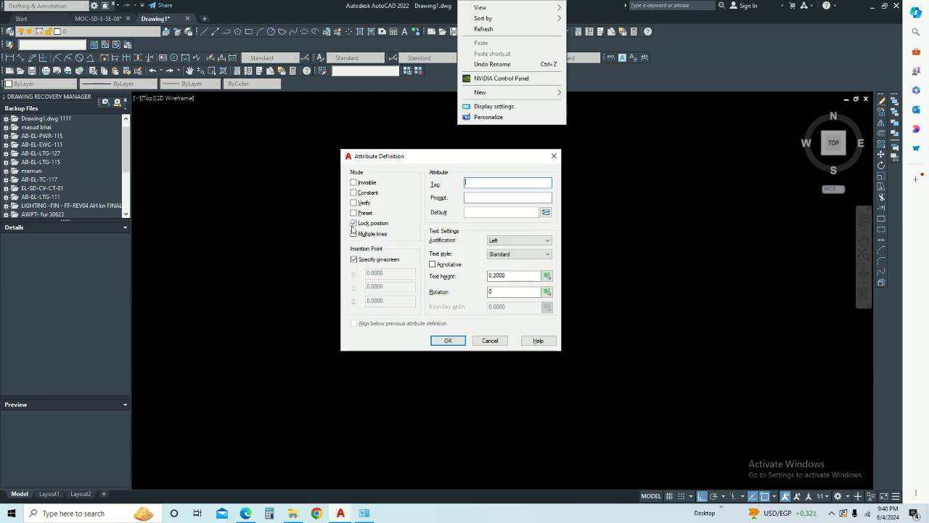
left_click(354, 224)
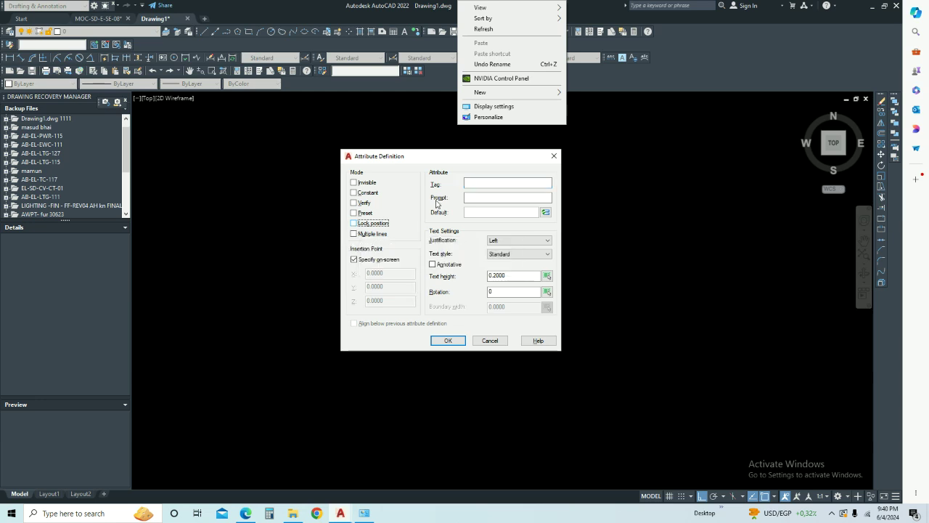
left_click(499, 186)
type("WIF")
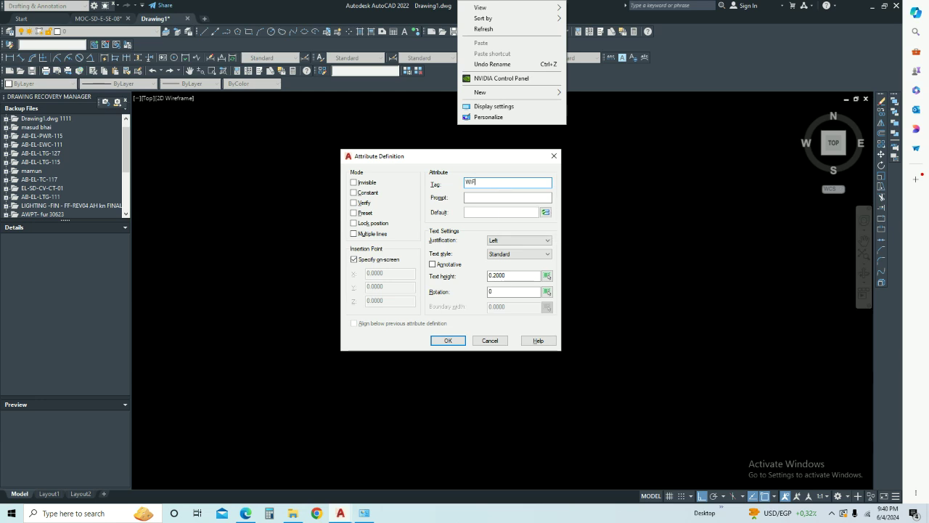
type("i")
left_click(448, 340)
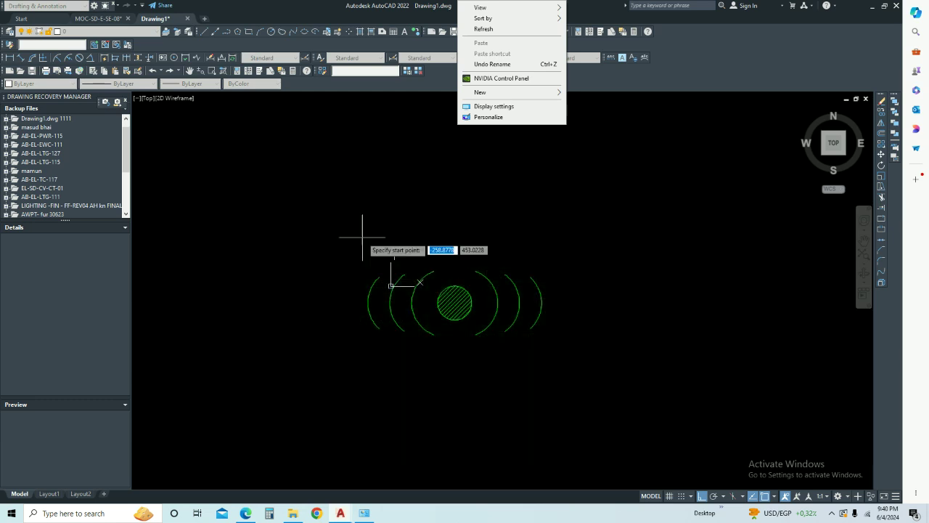
left_click(481, 248)
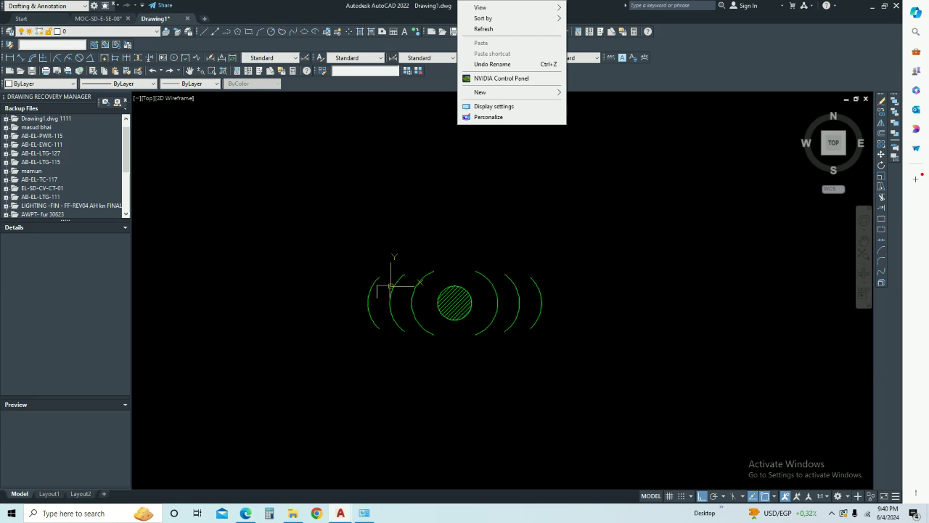
type("B")
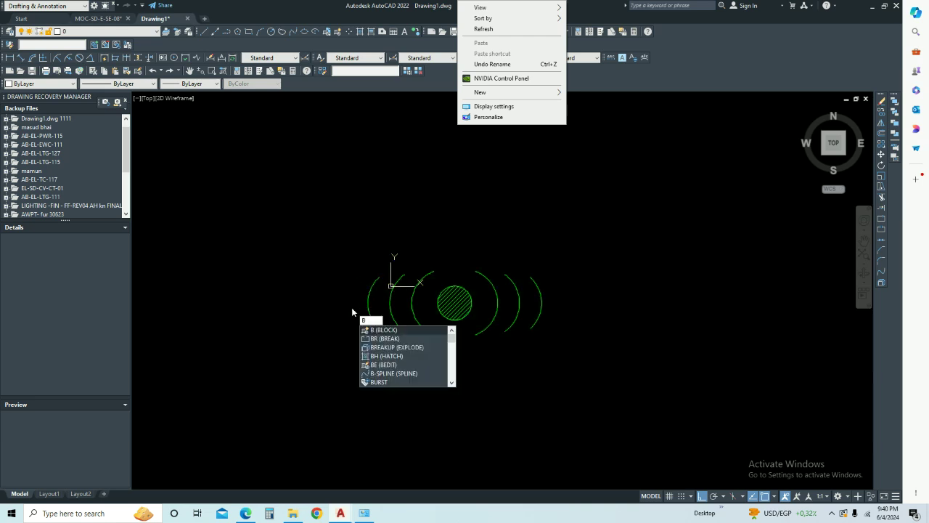
key("Return")
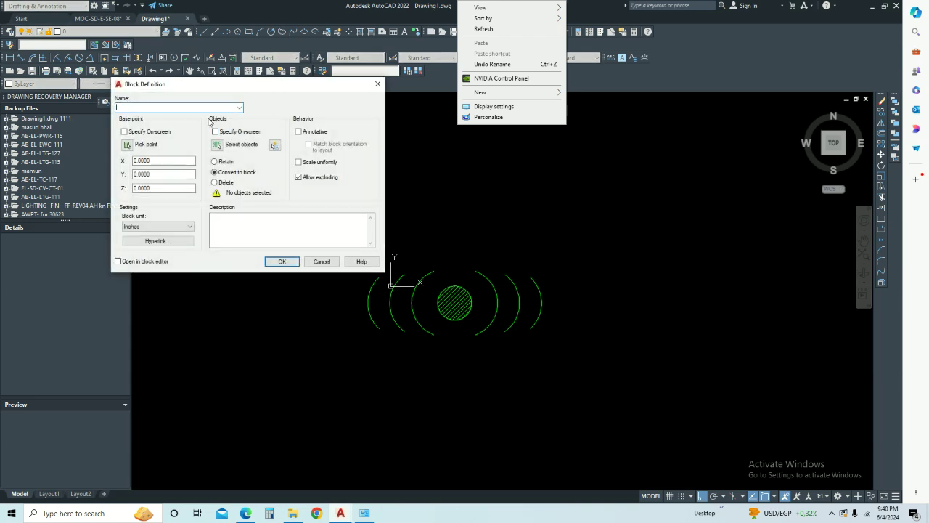
left_click(127, 146)
left_click(454, 309)
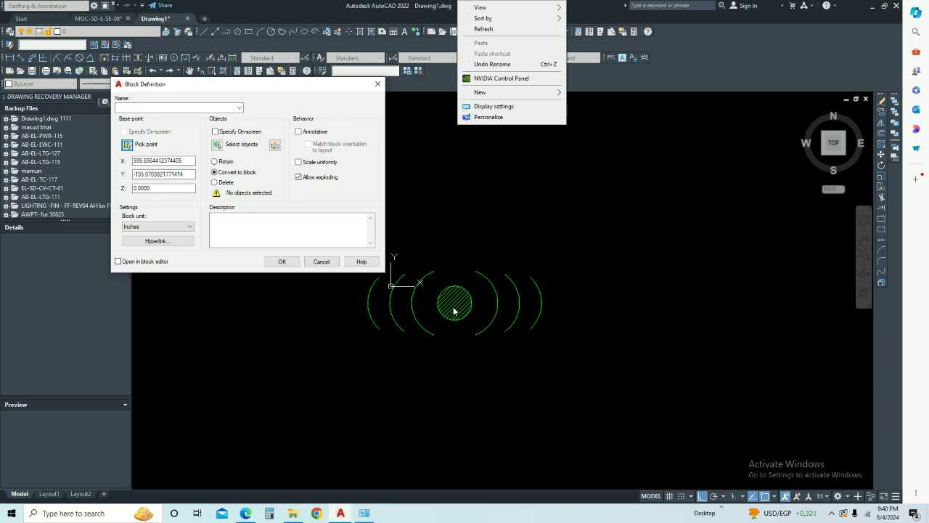
left_click(218, 143)
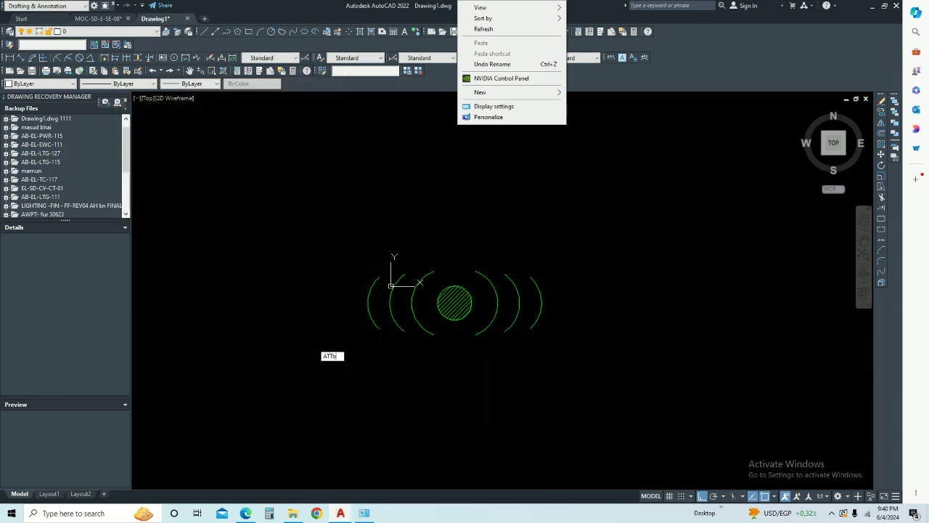
key("Return")
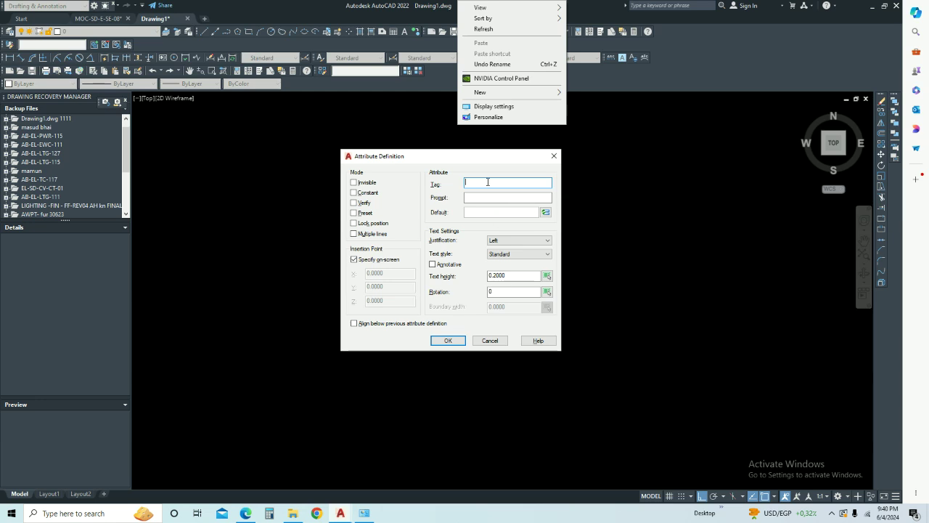
key("Escape")
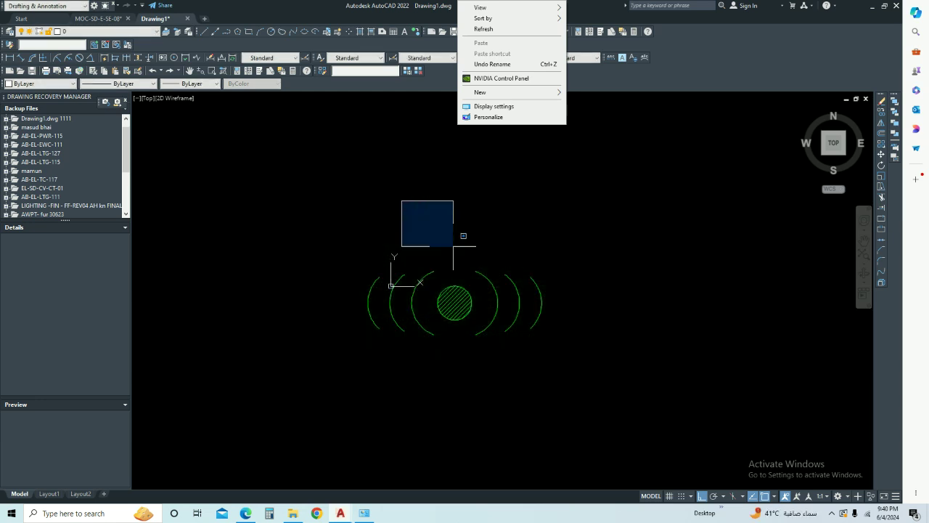
left_click_drag(410, 209, 610, 327)
right_click(485, 251)
key("Escape")
right_click(452, 241)
right_click(421, 235)
key("Escape")
Scale the WIFI attribute label by a factor of 1000 about a base point beside it
scroll(442, 212, "up", 2)
type("sc")
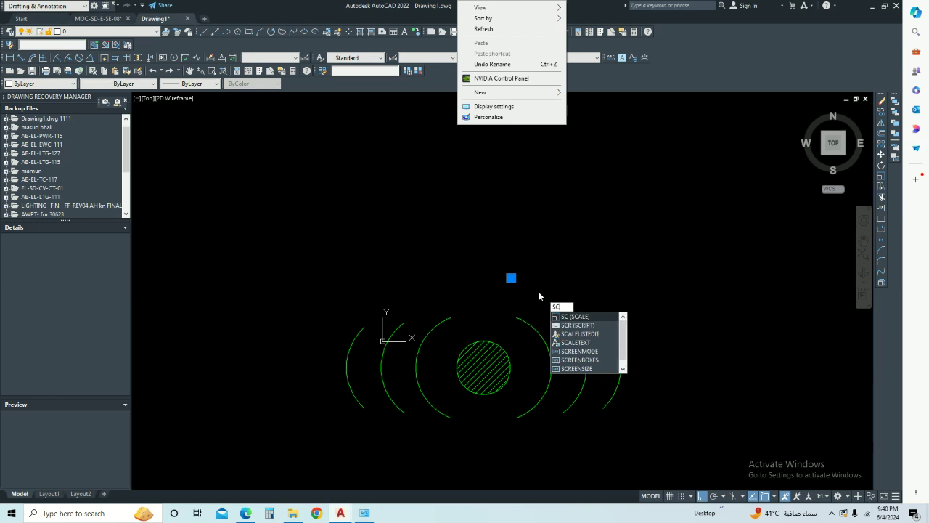
key("Return")
left_click(514, 277)
type("10")
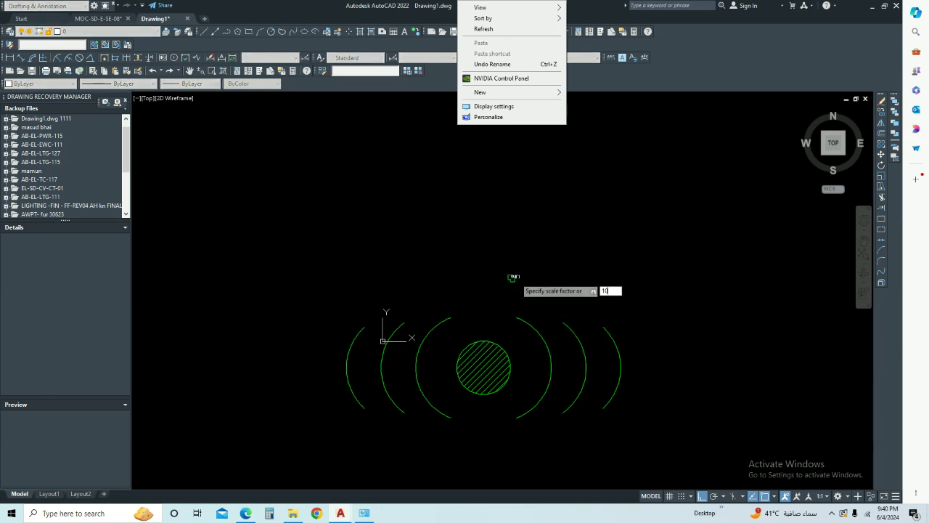
key("Return")
left_click(473, 251)
left_click(544, 303)
type("sc")
key("Return")
left_click(512, 278)
key("Return")
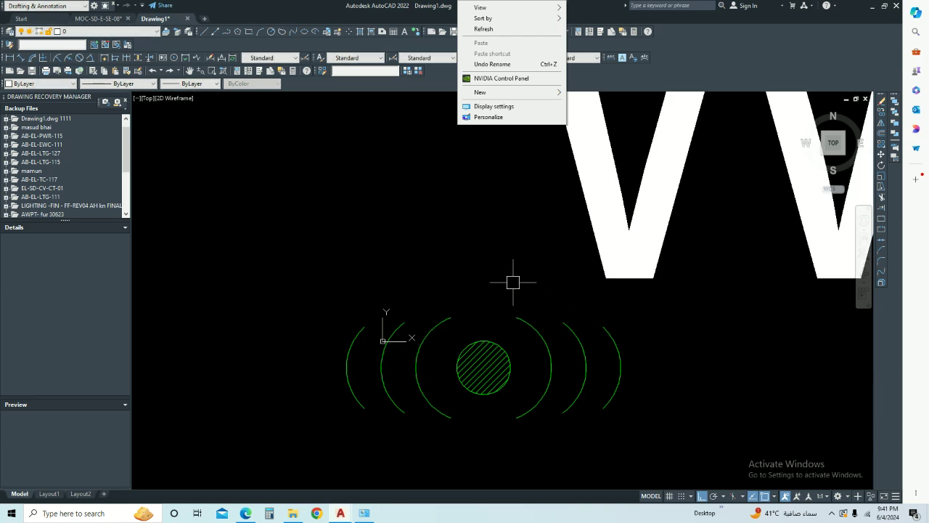
Move the enlarged WIFI label with M so it sits beside the symbol
scroll(538, 294, "down", 7)
scroll(552, 287, "down", 3)
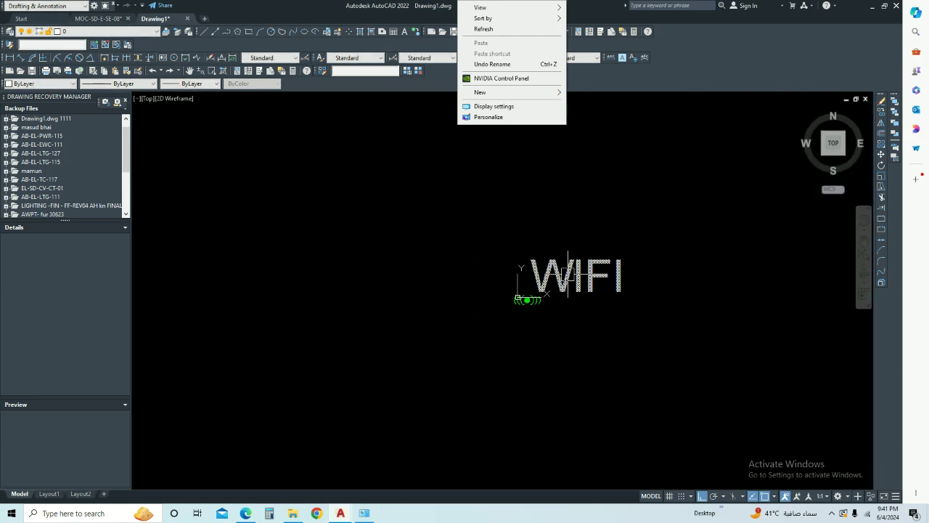
left_click(564, 281)
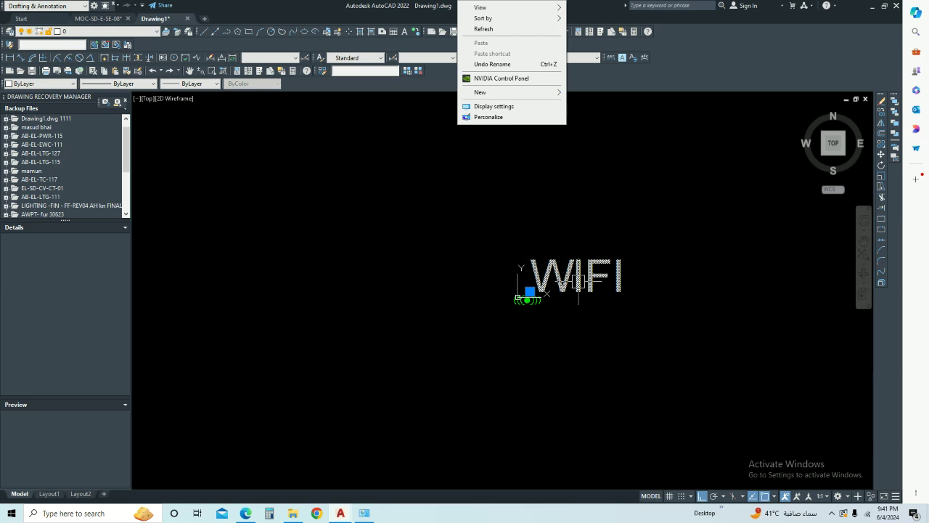
scroll(566, 283, "down", 4)
scroll(581, 286, "up", 2)
type("m")
key("Return")
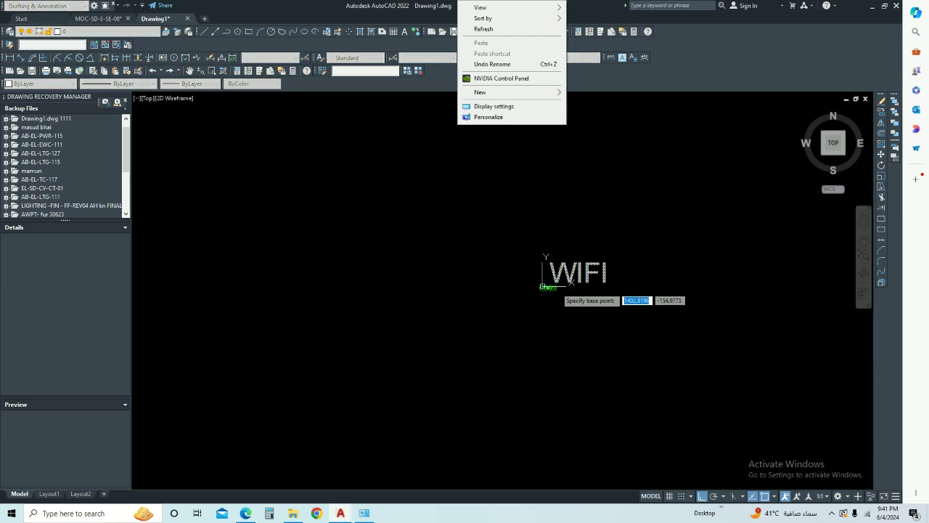
left_click(557, 288)
left_click(557, 288)
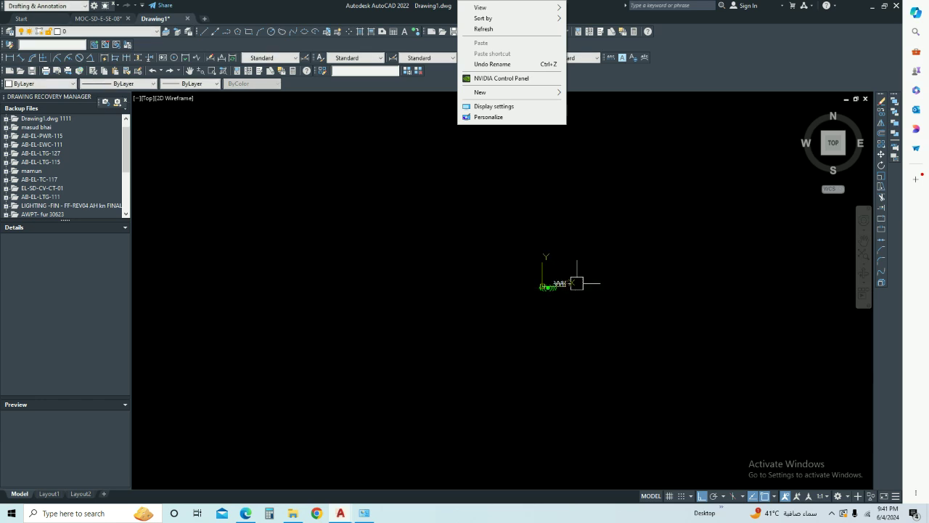
Retry moving the WIFI label, cancel to leave it in place, and zoom to check placement
scroll(570, 285, "up", 2)
right_click(556, 288)
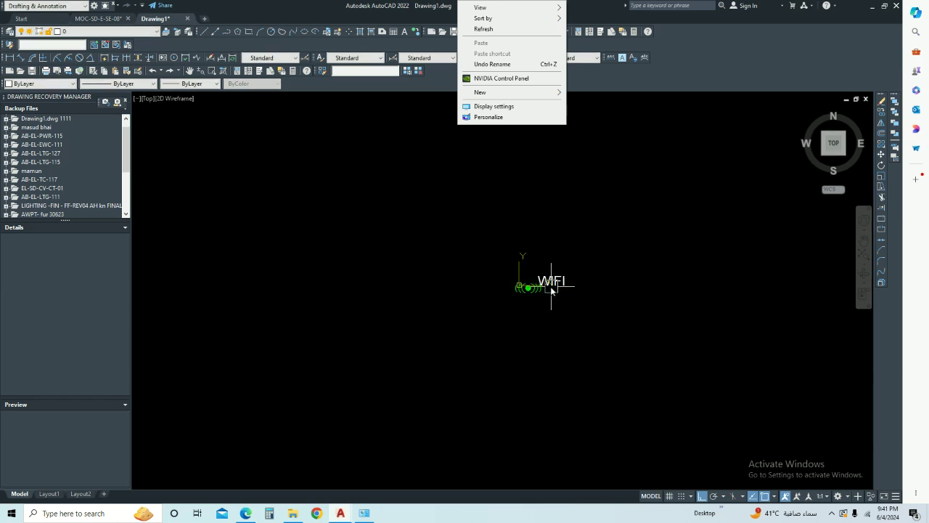
key("Escape")
scroll(518, 258, "up", 5)
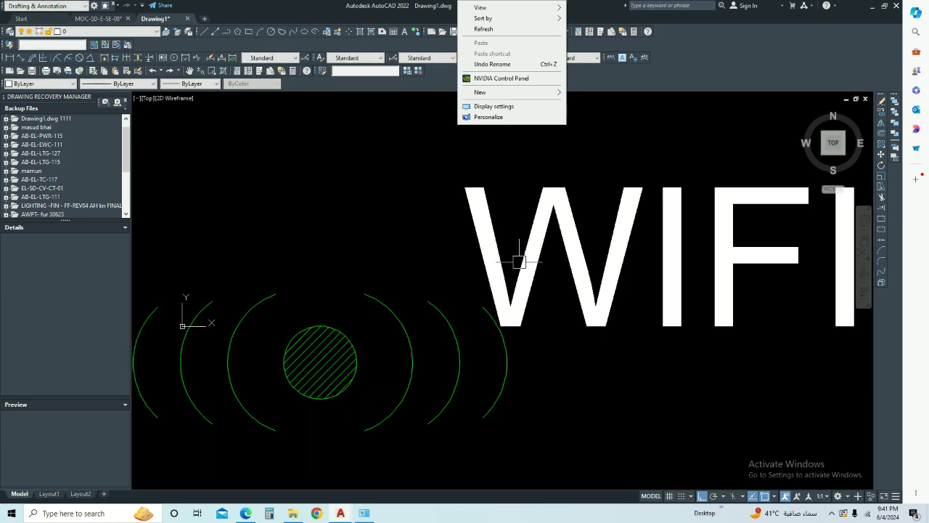
key("m")
key("Return")
left_click(535, 329)
right_click(535, 330)
left_click(550, 327)
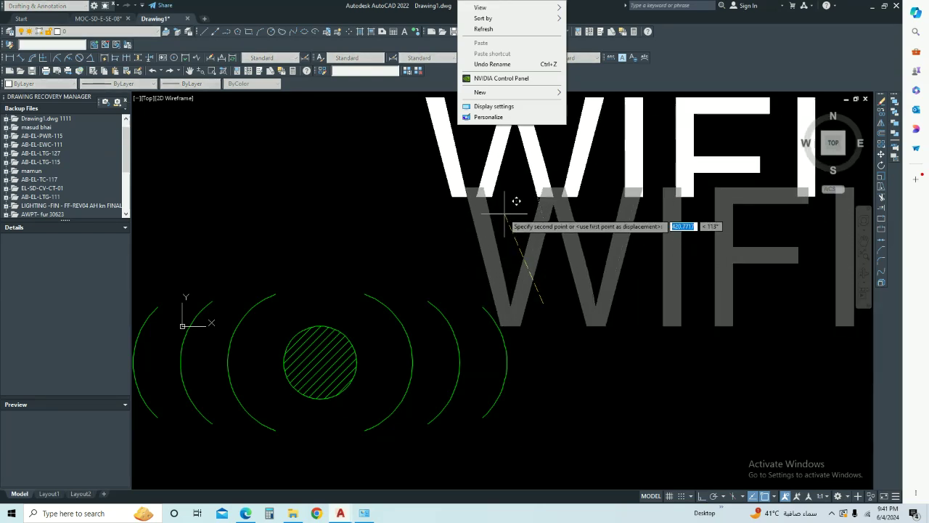
key("Escape")
scroll(556, 307, "down", 10)
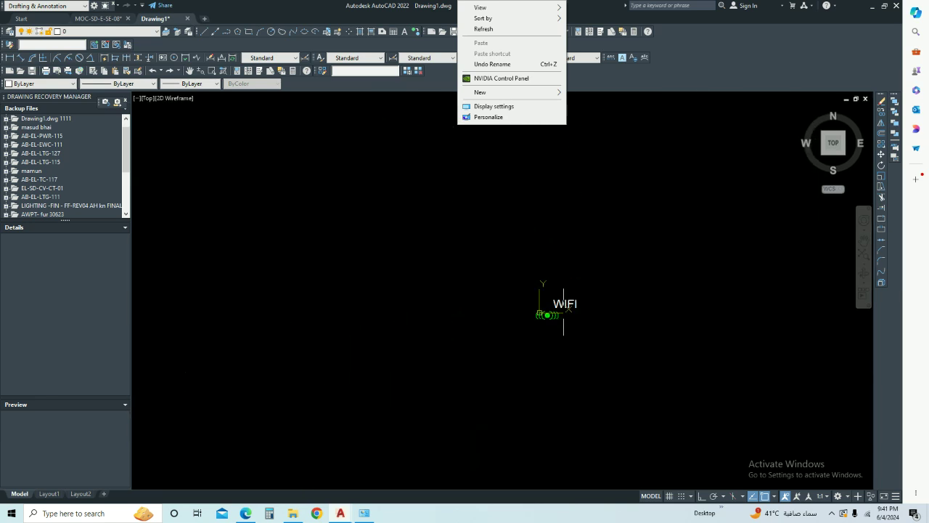
scroll(563, 308, "up", 2)
scroll(574, 323, "up", 2)
Create block wifi-ceiling with a base point on the symbol, window-selecting the WIFI label and hatched symbol
type("b")
key("Return")
type("wifi-ceiling")
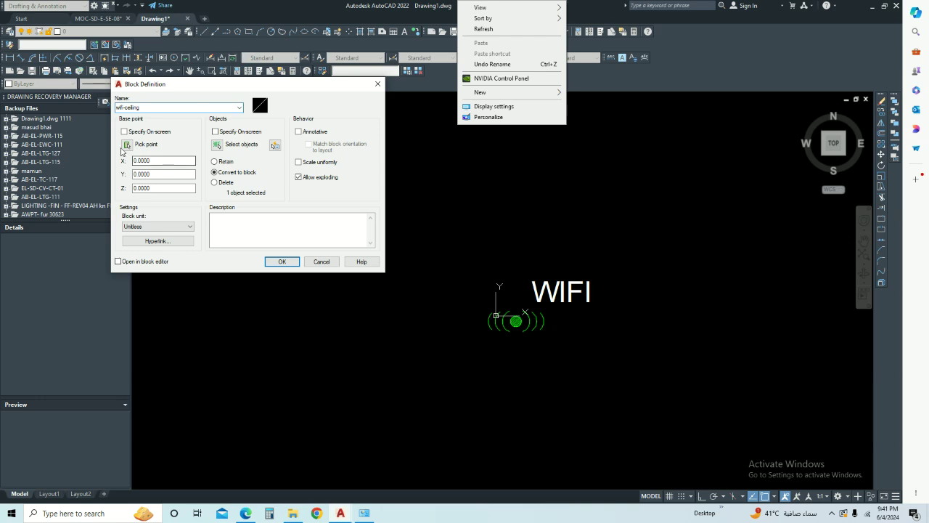
left_click(126, 146)
left_click(516, 323)
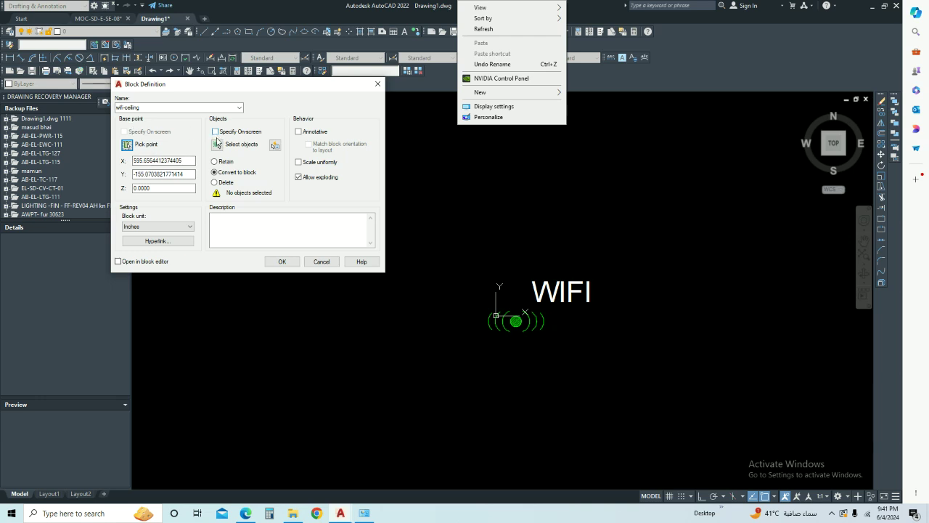
left_click(216, 148)
left_click_drag(434, 217, 661, 377)
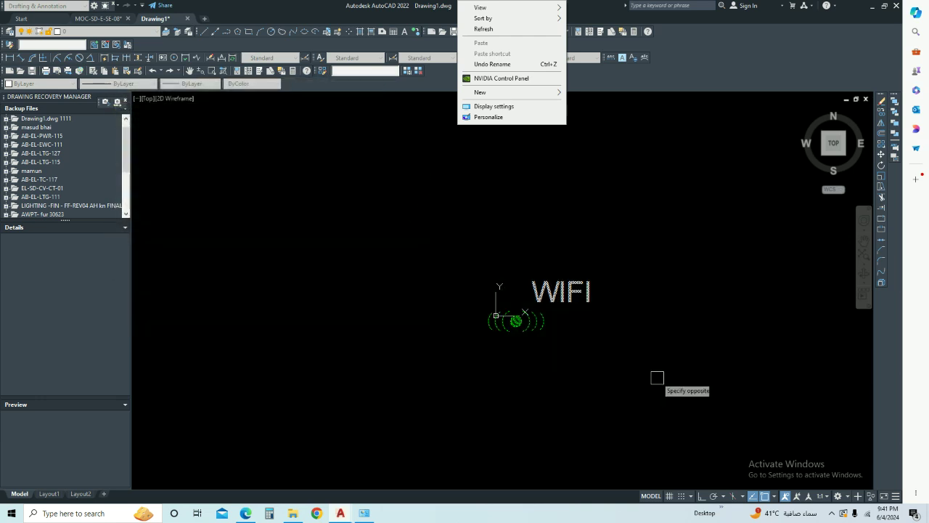
key("Return")
left_click(282, 261)
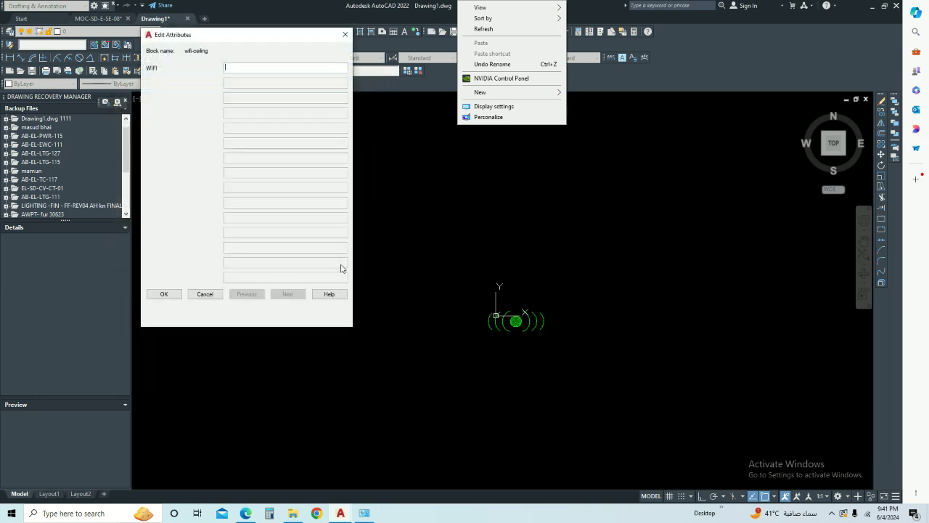
Enter WiFi as the attribute value and grip-move the label beside the symbol
type("WiFi")
left_click(164, 294)
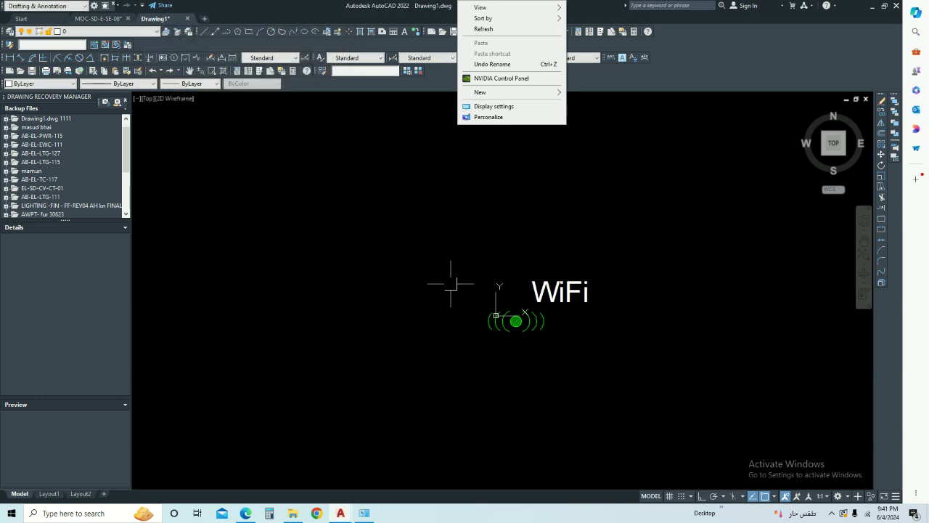
left_click_drag(509, 322, 485, 334)
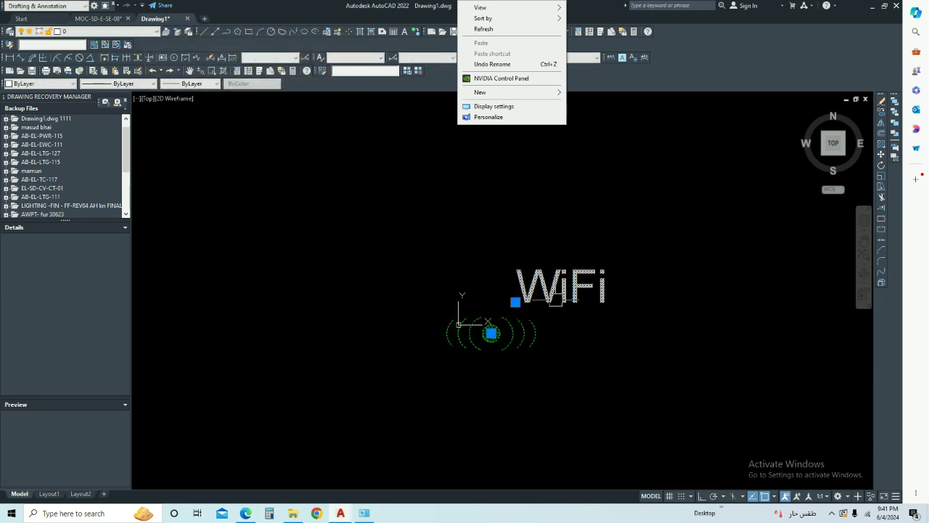
left_click(510, 302)
left_click(386, 258)
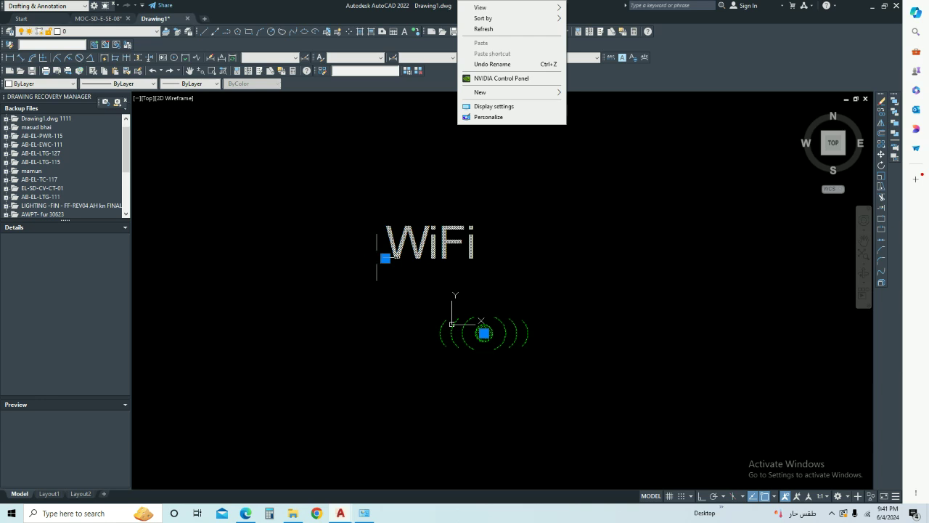
left_click(616, 334)
key("Escape")
Grip-move the WiFi label above the symbol, then open the block's attribute editor
scroll(620, 333, "up", 2)
left_click(621, 333)
left_click(613, 339)
left_click(430, 270)
key("Escape")
scroll(527, 312, "up", 2)
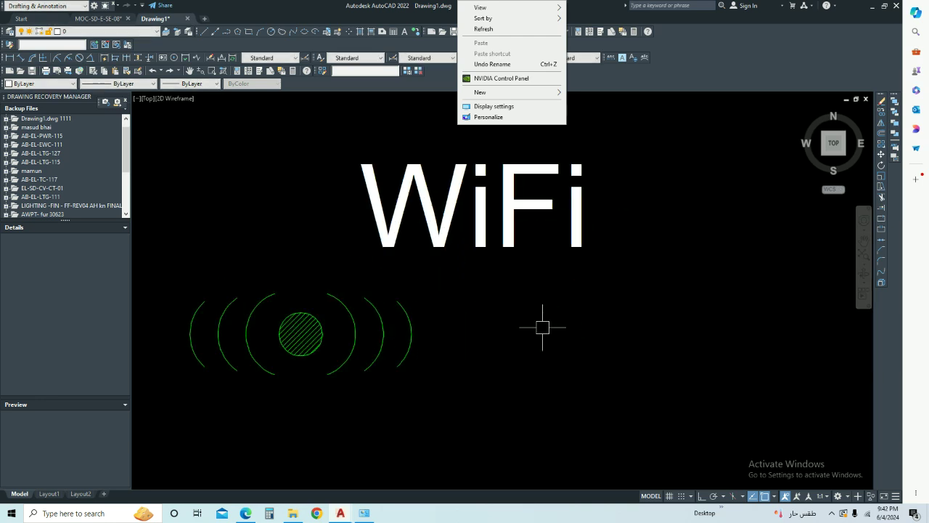
scroll(545, 331, "down", 3)
scroll(525, 342, "down", 1)
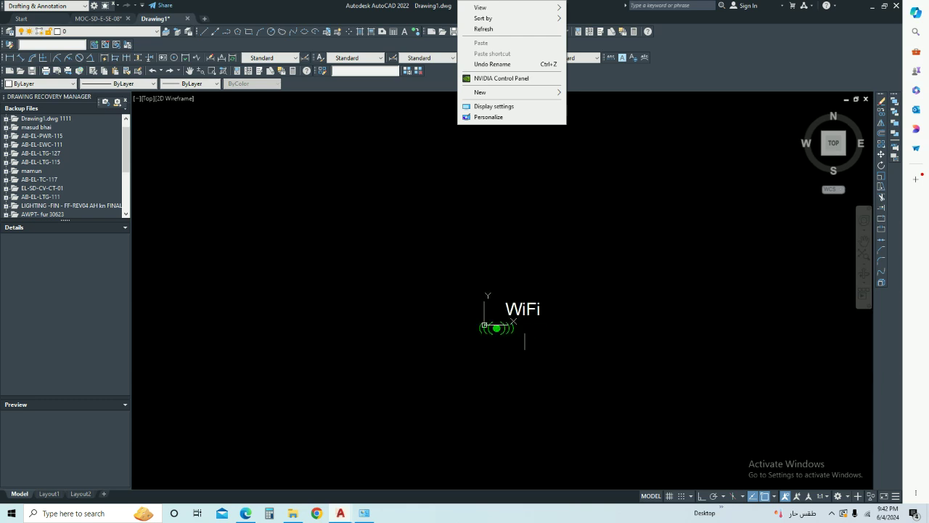
scroll(524, 337, "up", 4)
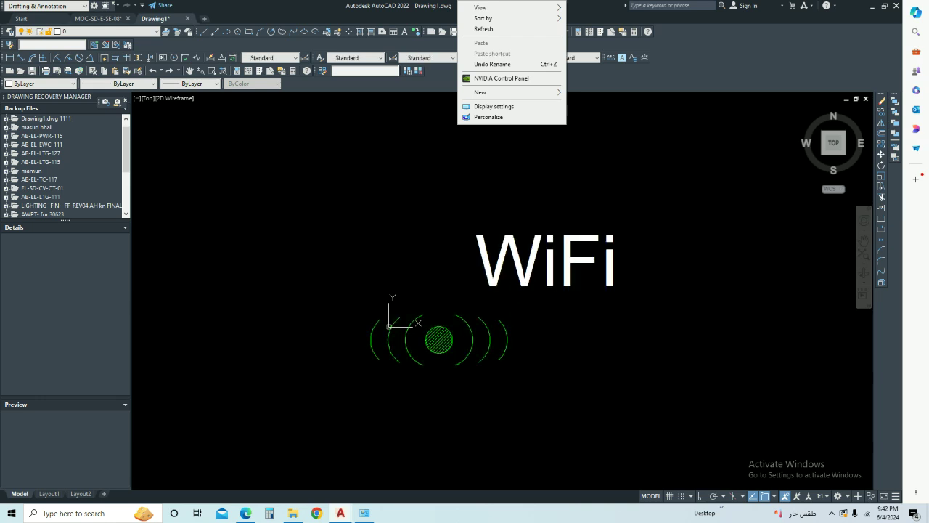
double_click(570, 260)
type("WiFi2")
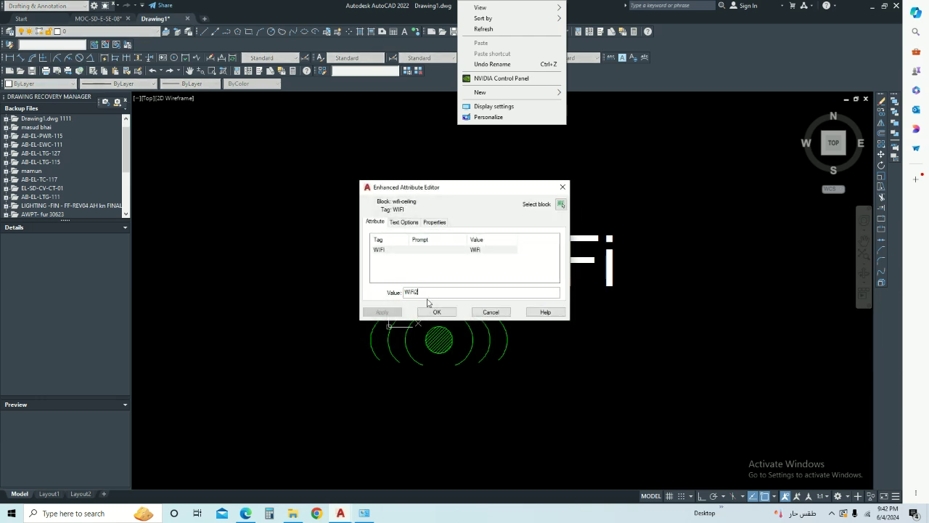
Cancel the attribute edit, keeping the value WiFi, and pan the view slightly
left_click(477, 313)
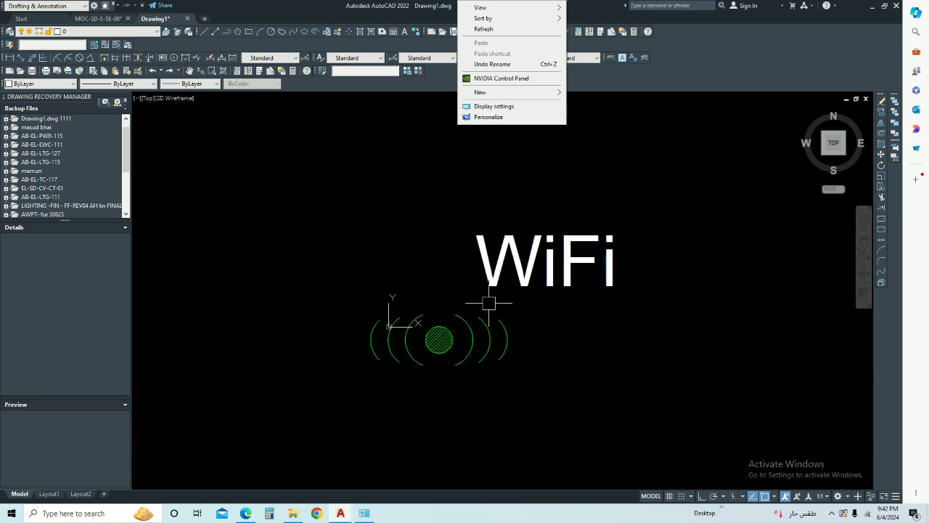
middle_click_drag(487, 303, 452, 288)
scroll(547, 299, "up", 2)
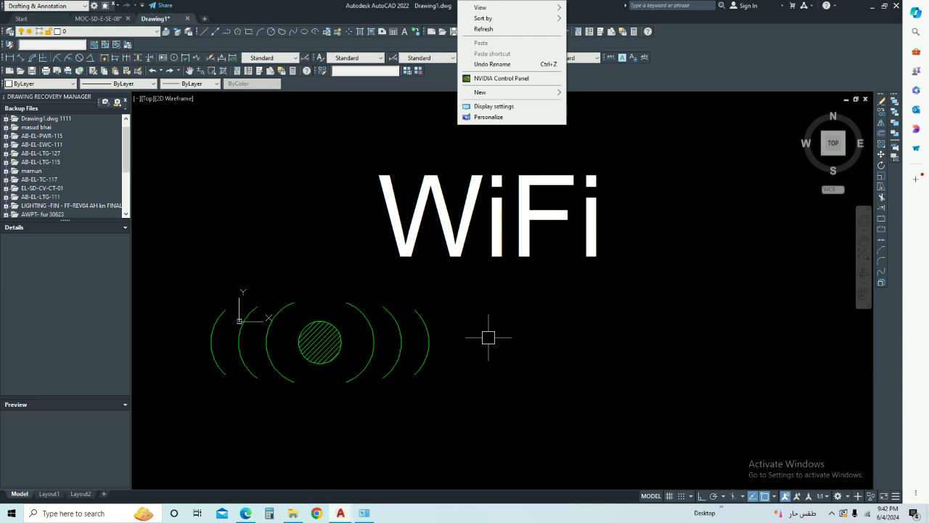
middle_click_drag(543, 335, 569, 339)
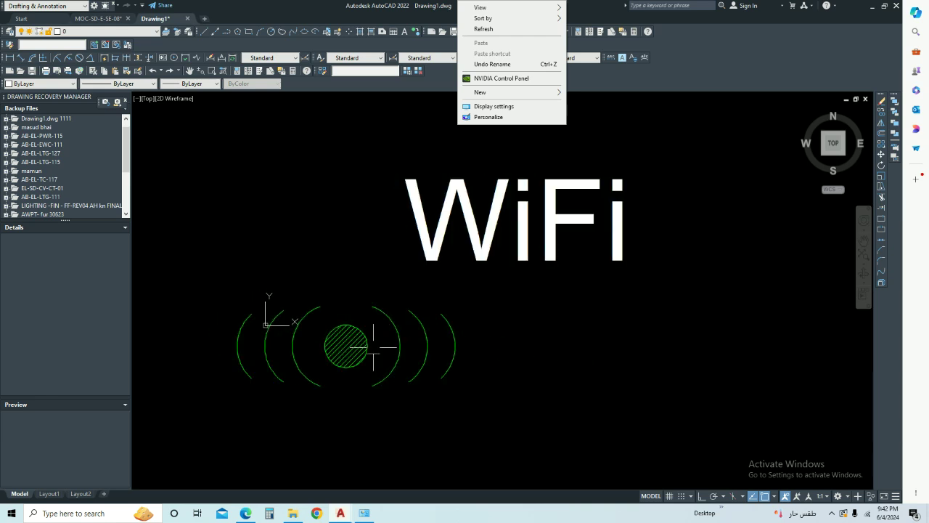
Grip-move the WiFi label lower, just above the right side of the arcs
left_click(477, 315)
left_click(498, 259)
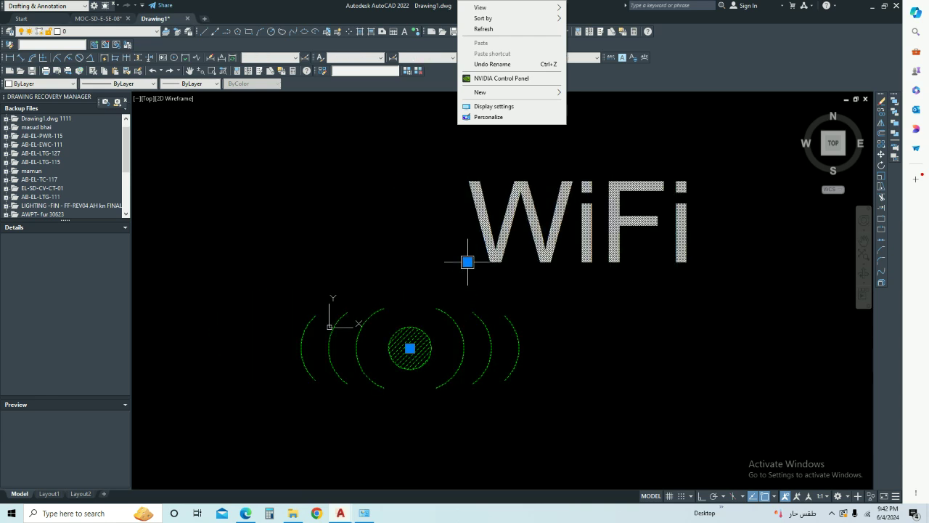
left_click(467, 259)
scroll(467, 259, "up", 2)
left_click(291, 269)
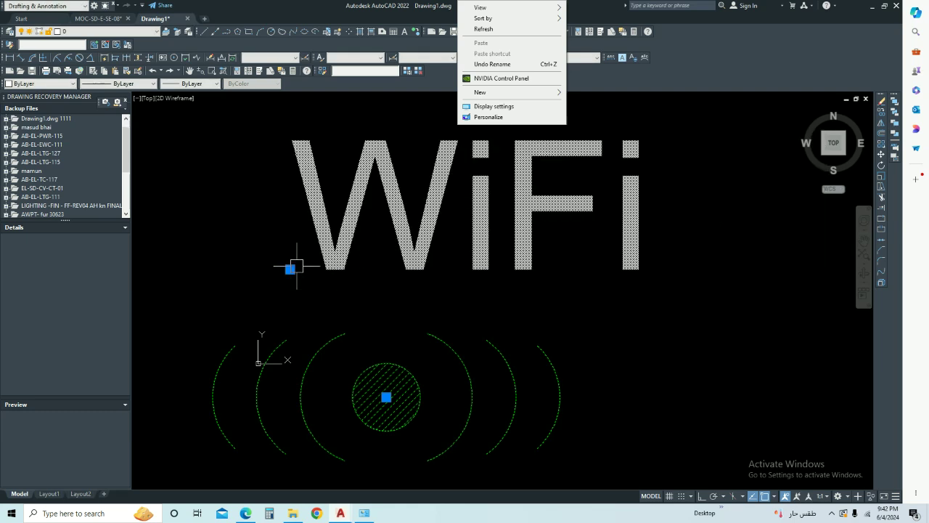
left_click(290, 268)
left_click(473, 297)
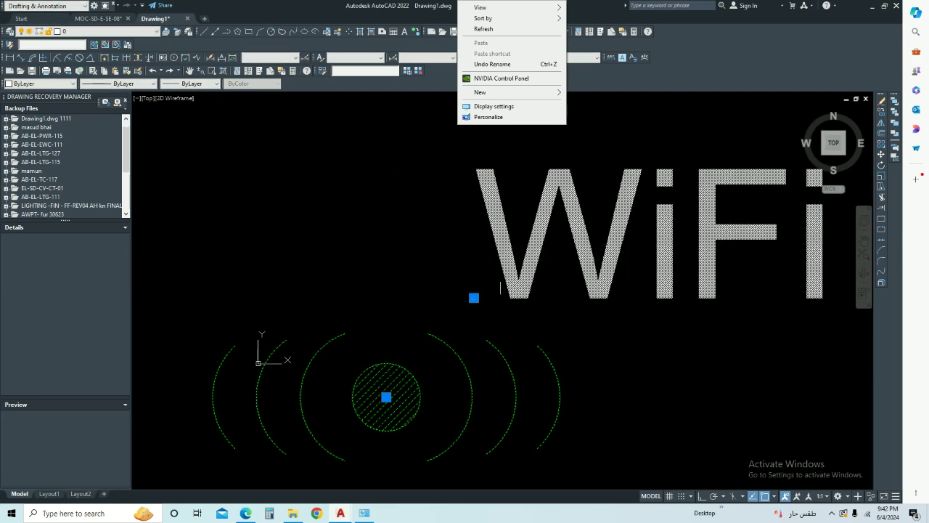
key("Escape")
scroll(421, 272, "down", 2)
scroll(446, 284, "down", 1)
middle_click_drag(481, 297, 441, 296)
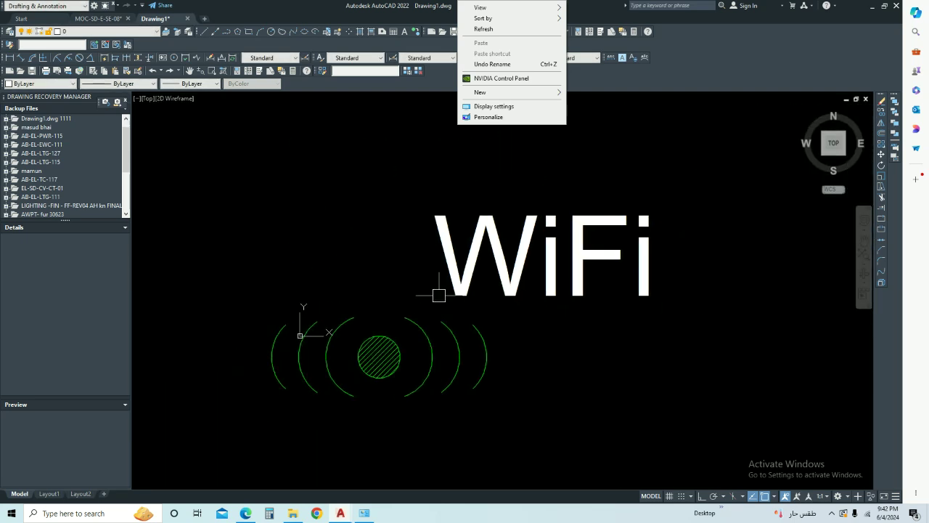
left_click(439, 280)
key("Escape")
type("a")
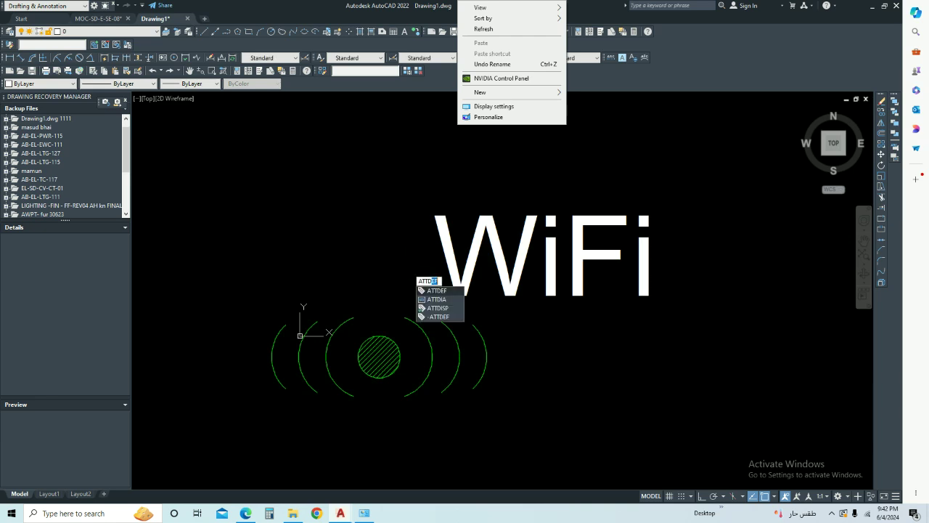
key("Return")
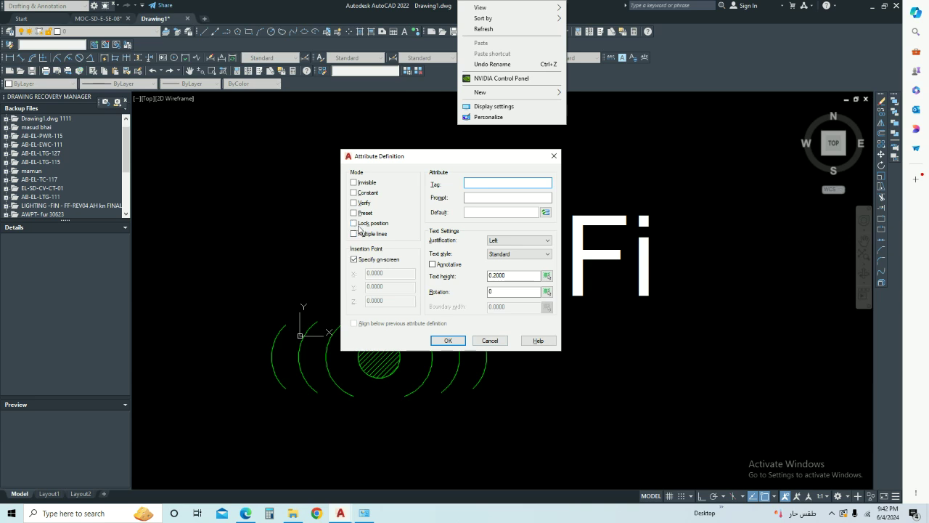
left_click(491, 341)
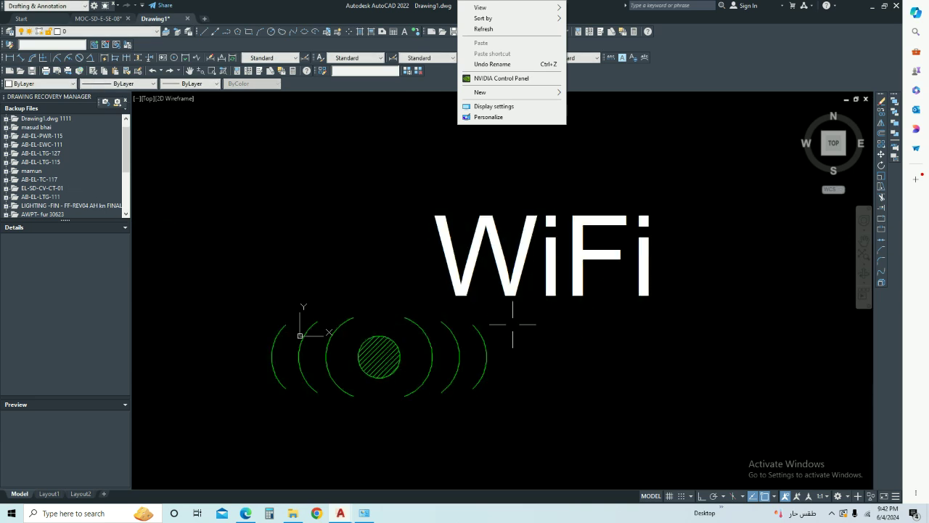
scroll(483, 338, "down", 1)
scroll(523, 326, "down", 3)
scroll(565, 328, "up", 2)
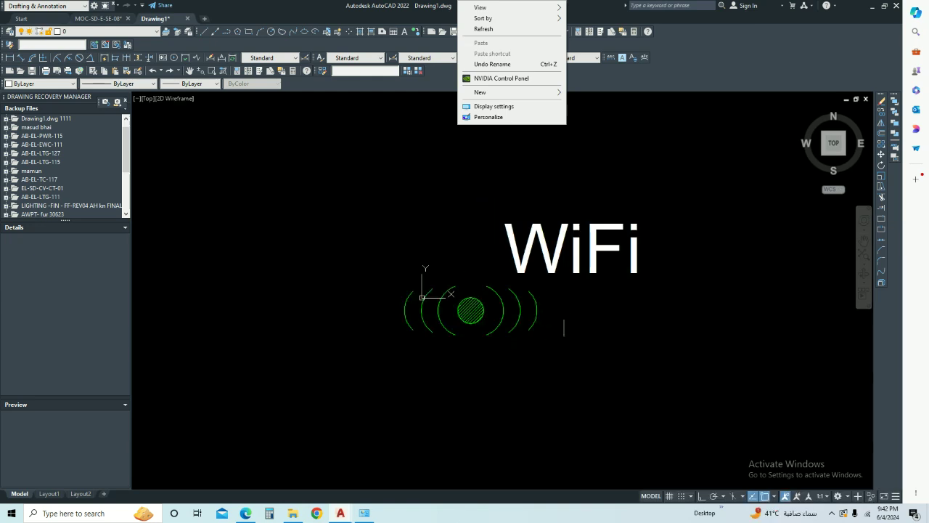